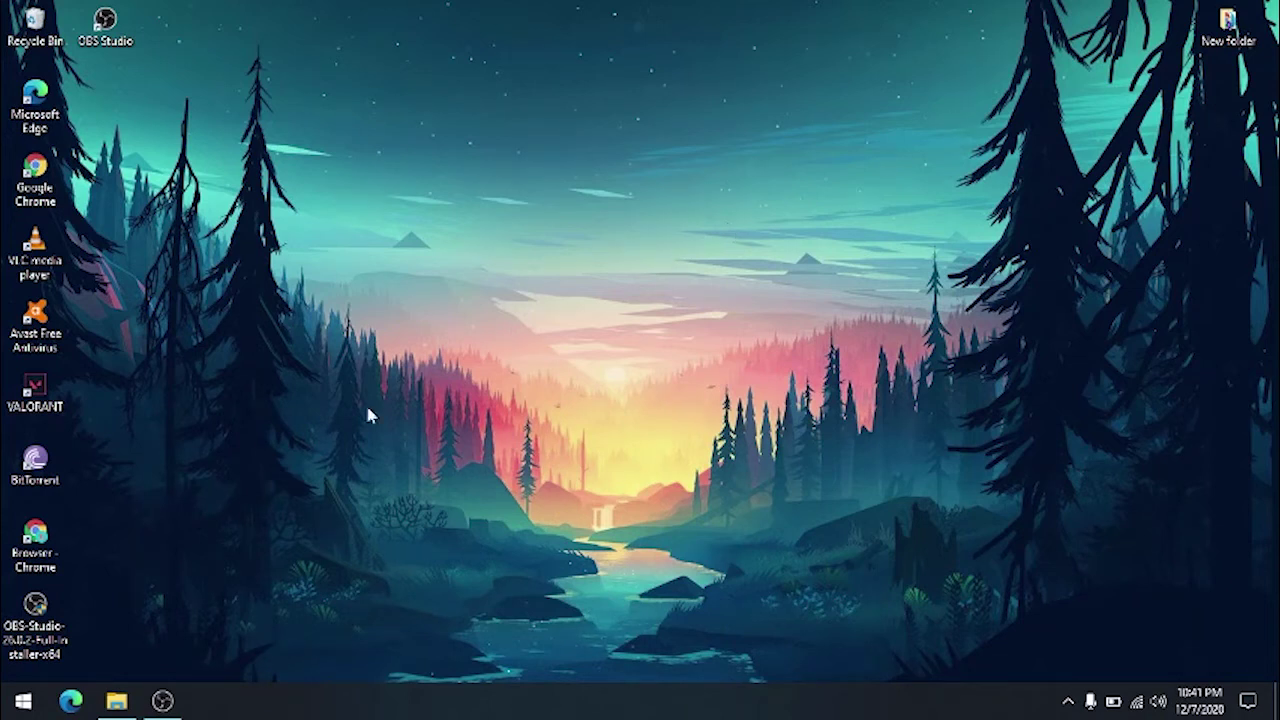
Step: Launch Chrome and run a Google search for 'memu play'
{"action": "left_click", "coordinate": [60, 552]}
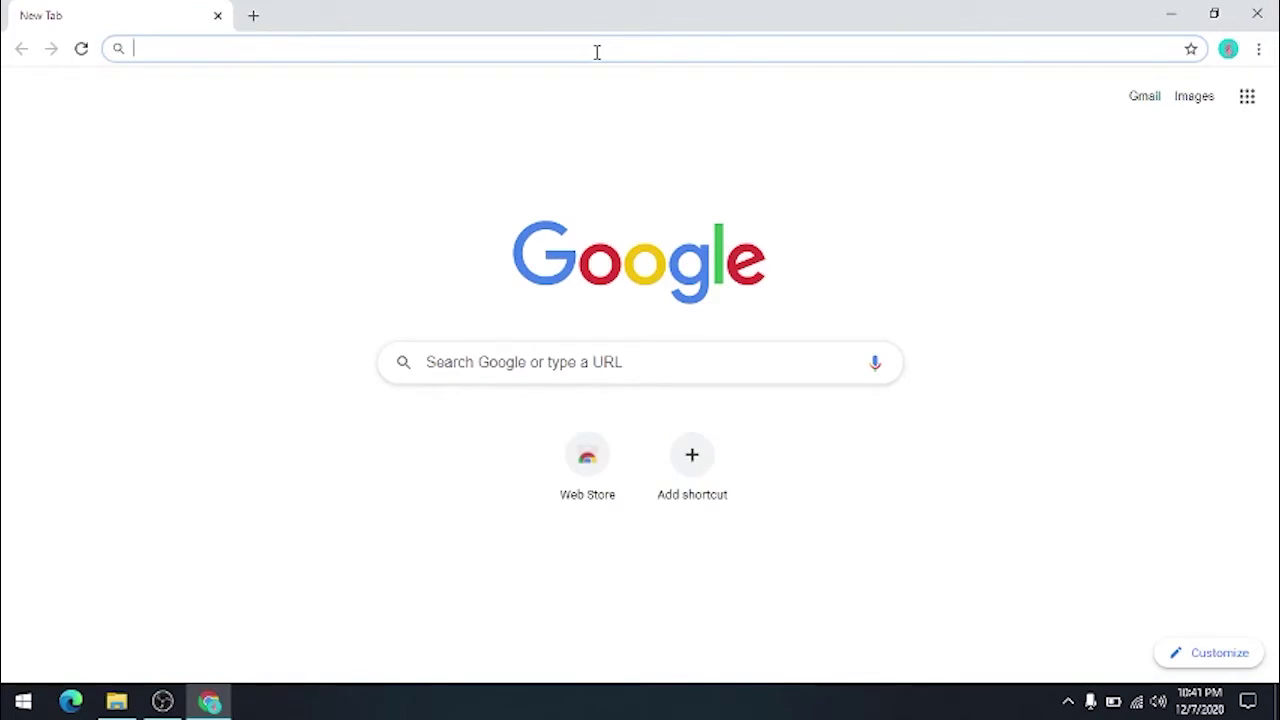
{"action": "type", "text": "memu play"}
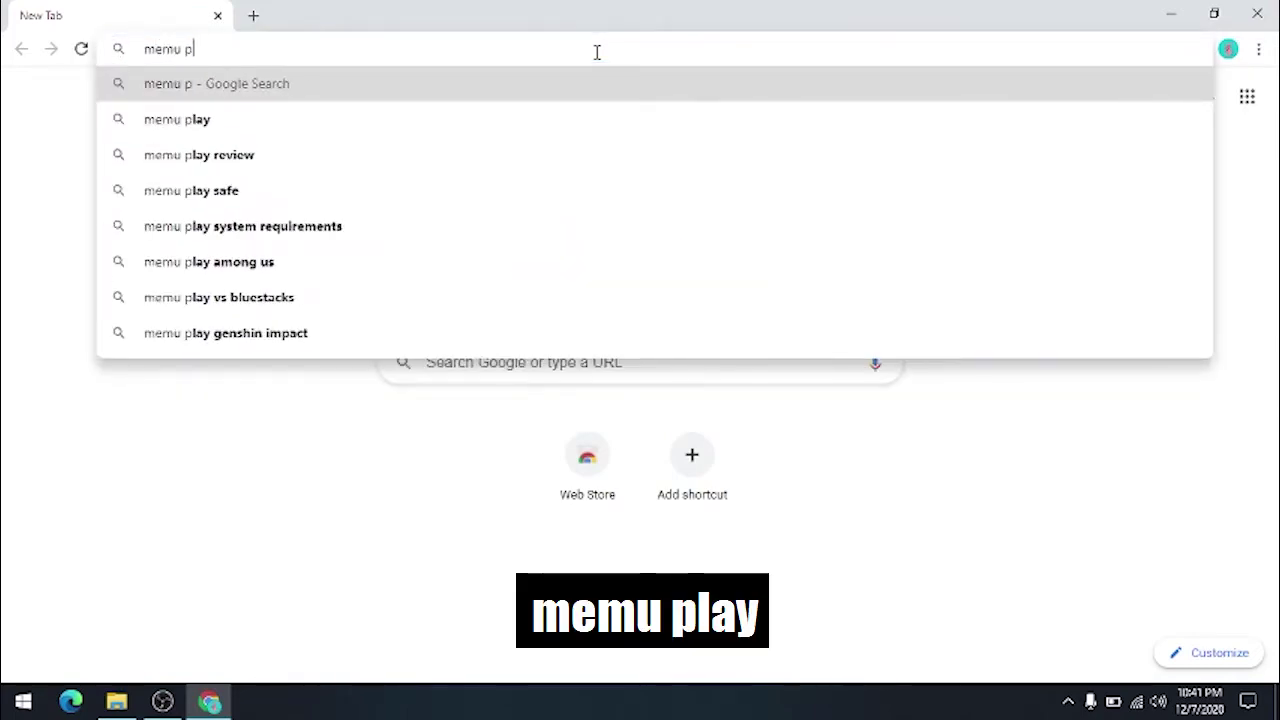
{"action": "key", "text": "Return"}
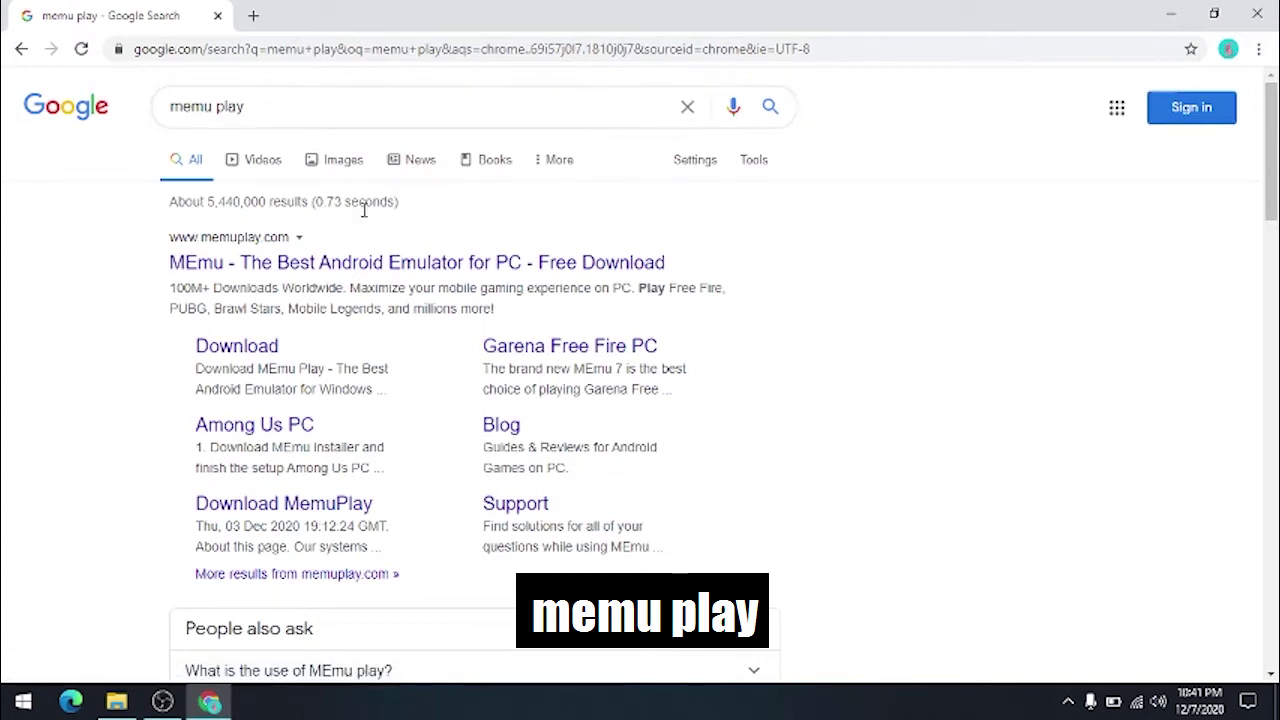
Step: Open the memuplay.com result and download Memu-Installer.exe from its homepage
{"action": "left_click", "coordinate": [371, 267]}
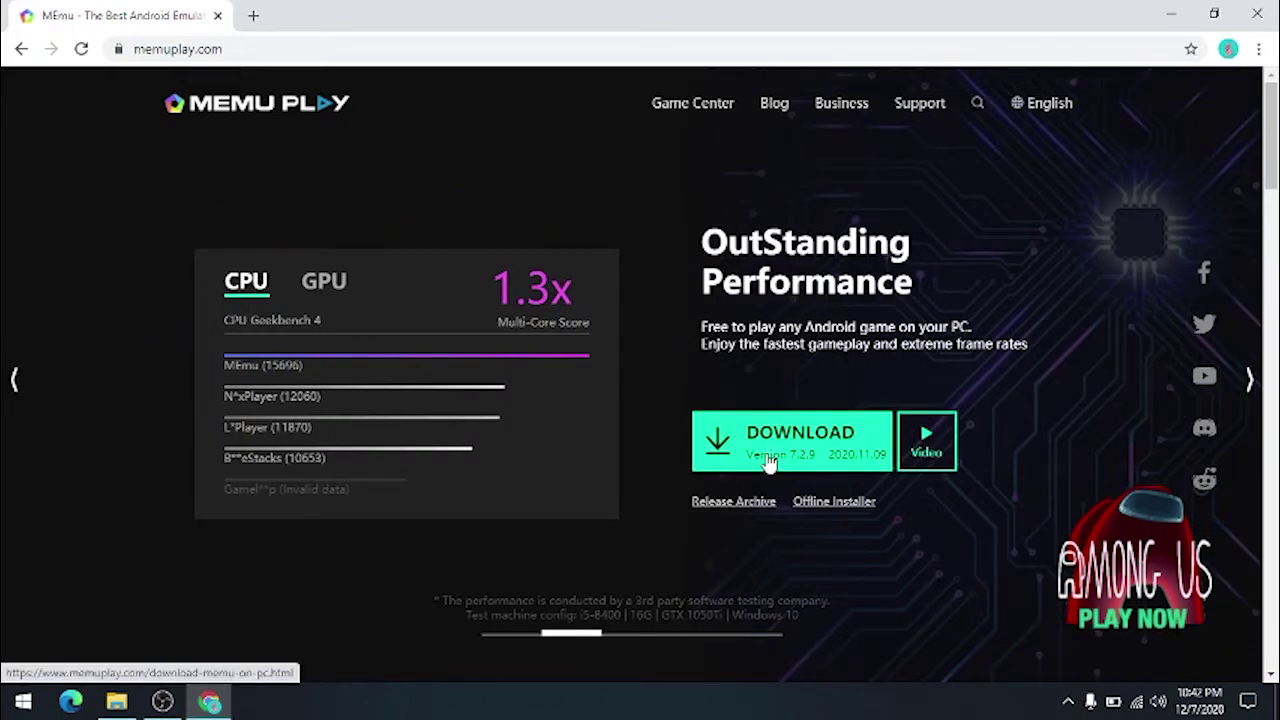
{"action": "left_click", "coordinate": [768, 462]}
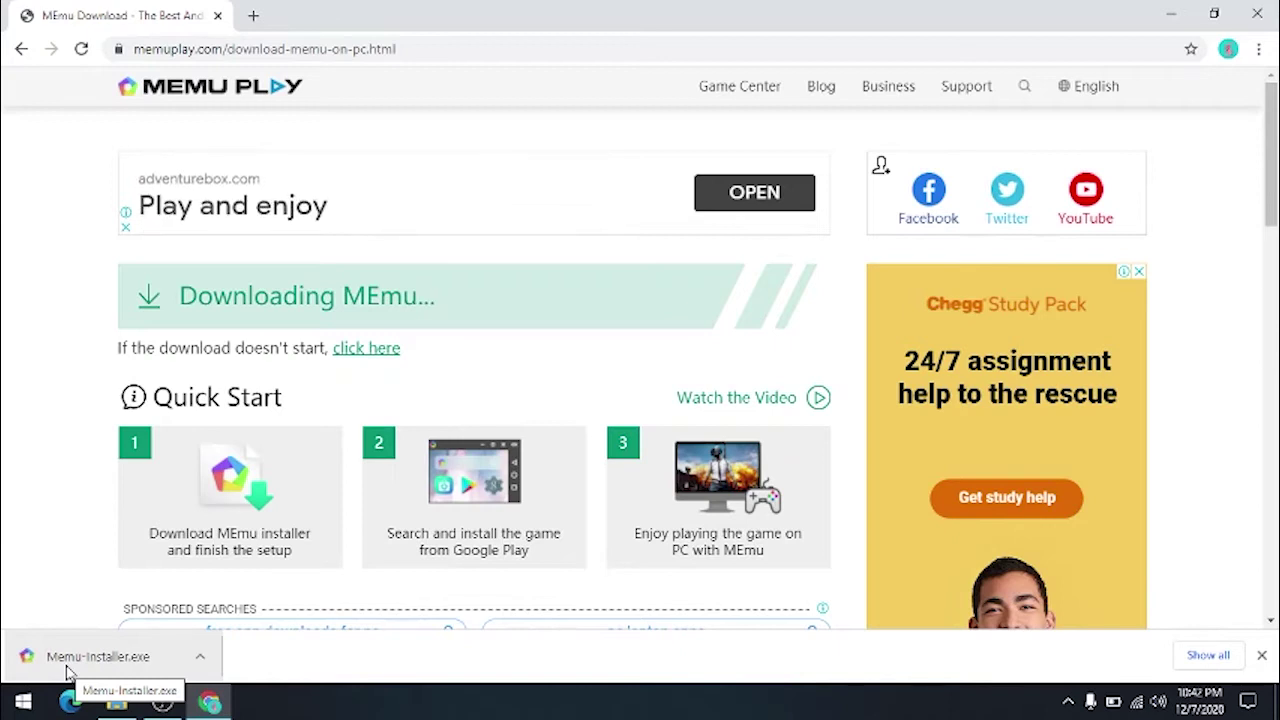
Step: Run Memu-Installer.exe, choose Install Now, accept the license and decline the ByteFence offer
{"action": "left_click", "coordinate": [68, 670]}
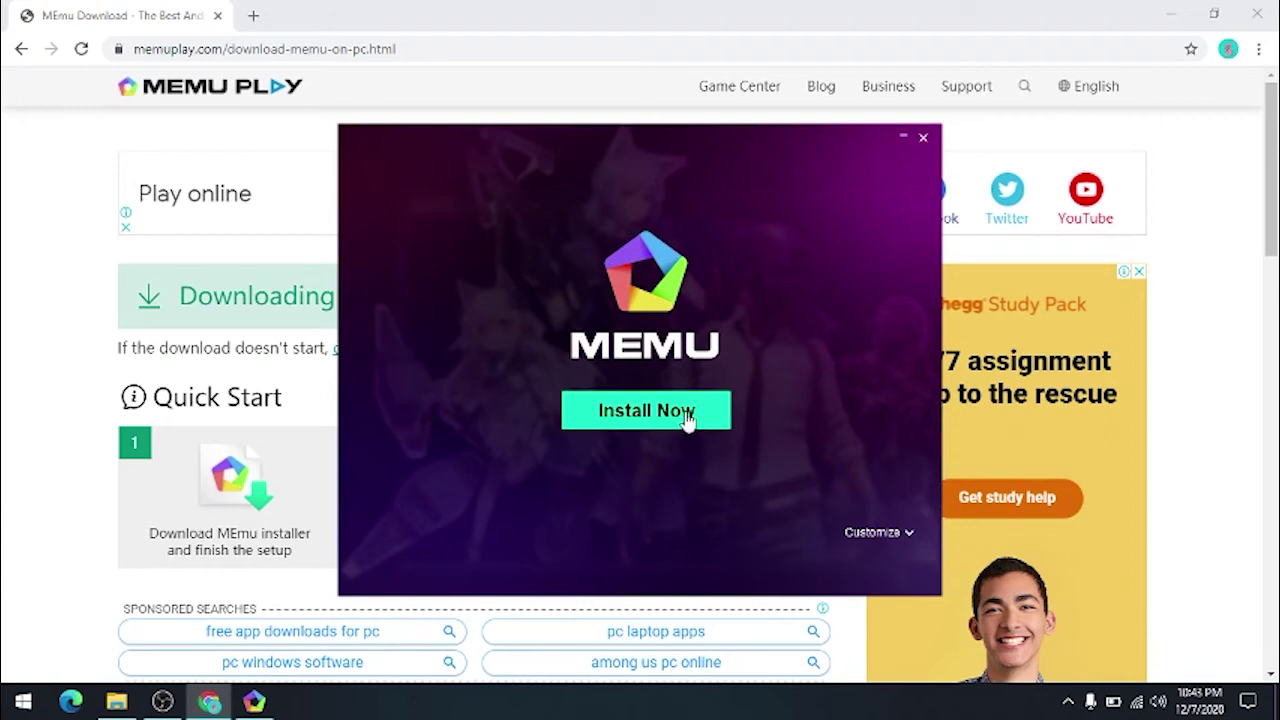
{"action": "left_click", "coordinate": [688, 420]}
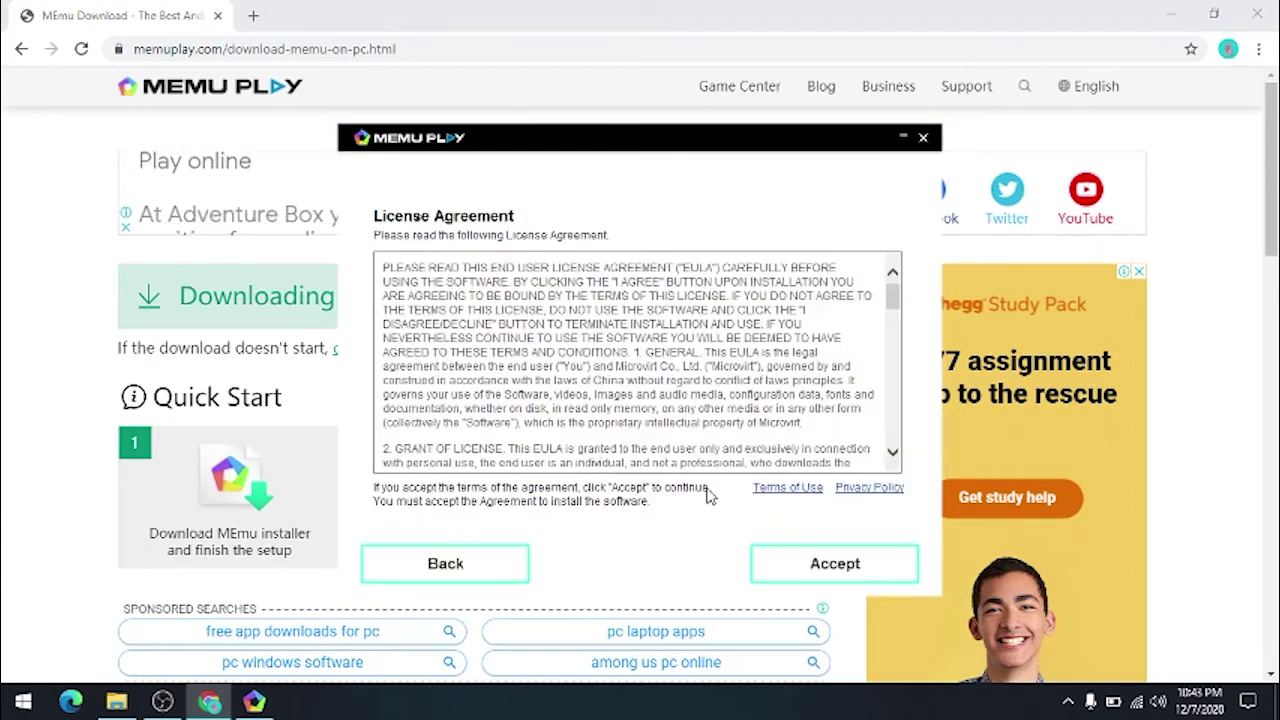
{"action": "left_click", "coordinate": [829, 566]}
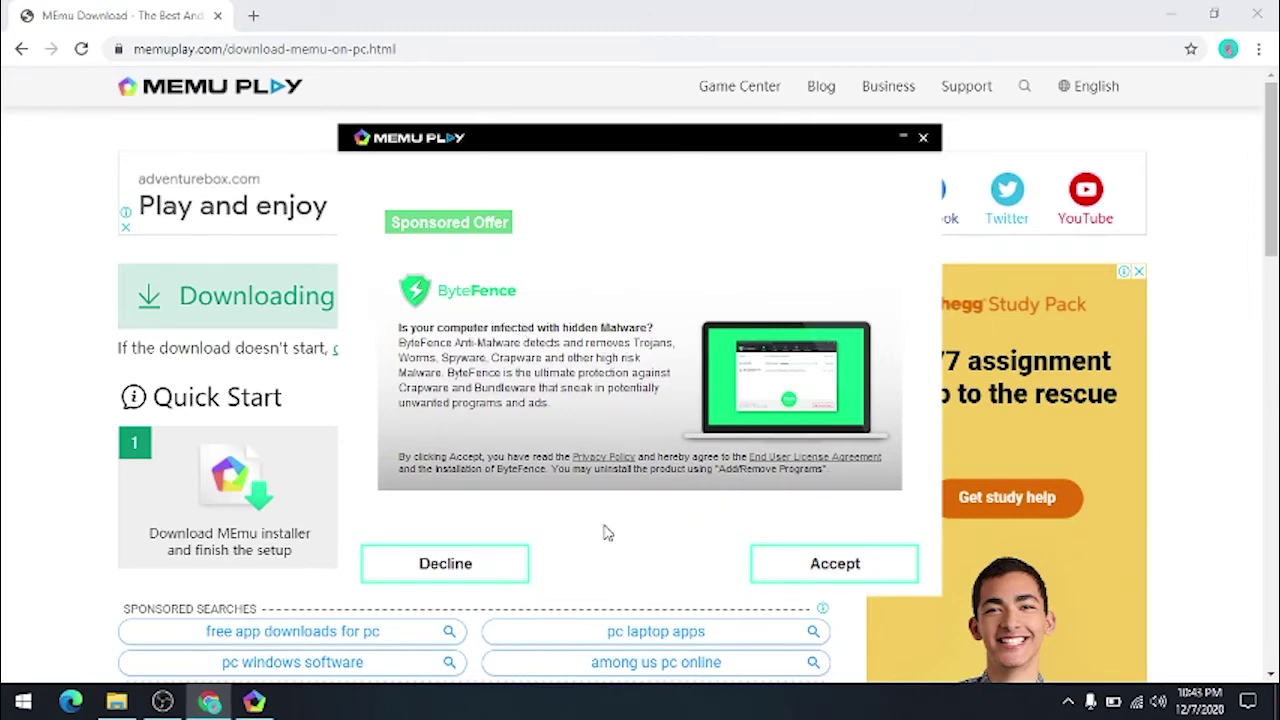
{"action": "left_click", "coordinate": [480, 565]}
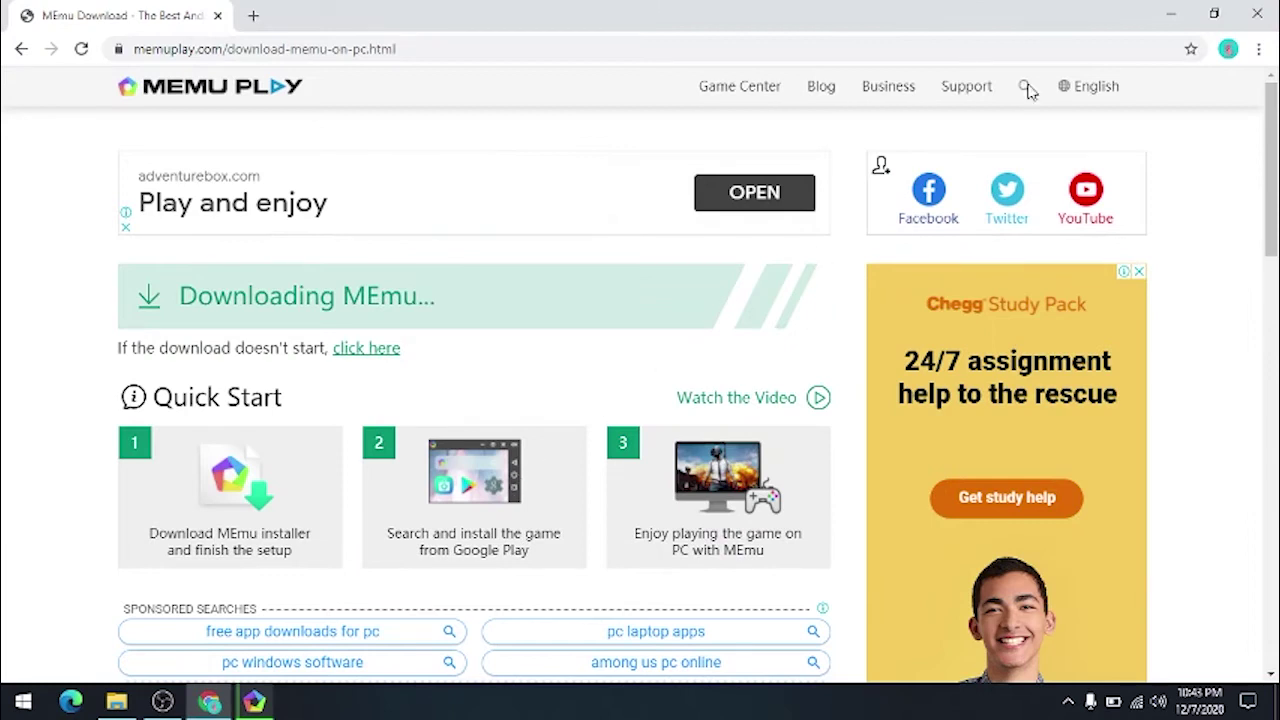
Step: Restore the installer, finish the MEmu 7.2.9 installation and launch MEmu Play
{"action": "left_click", "coordinate": [262, 707]}
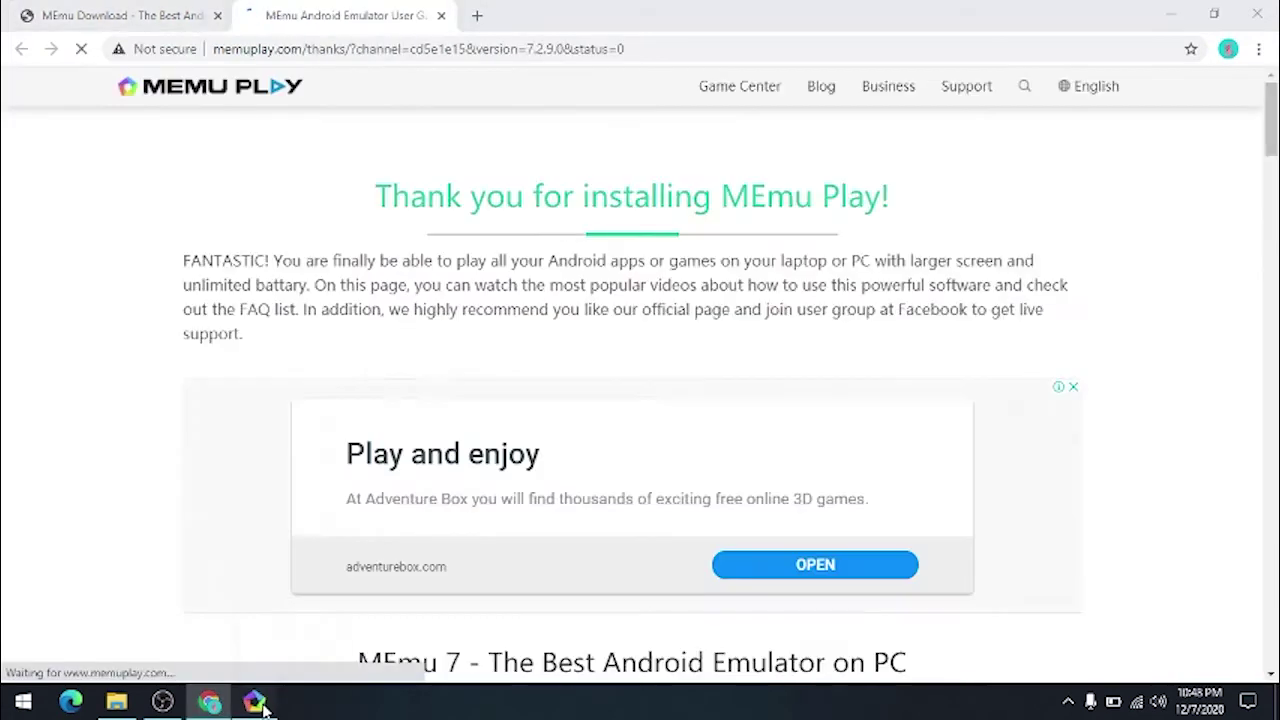
{"action": "left_click", "coordinate": [256, 702]}
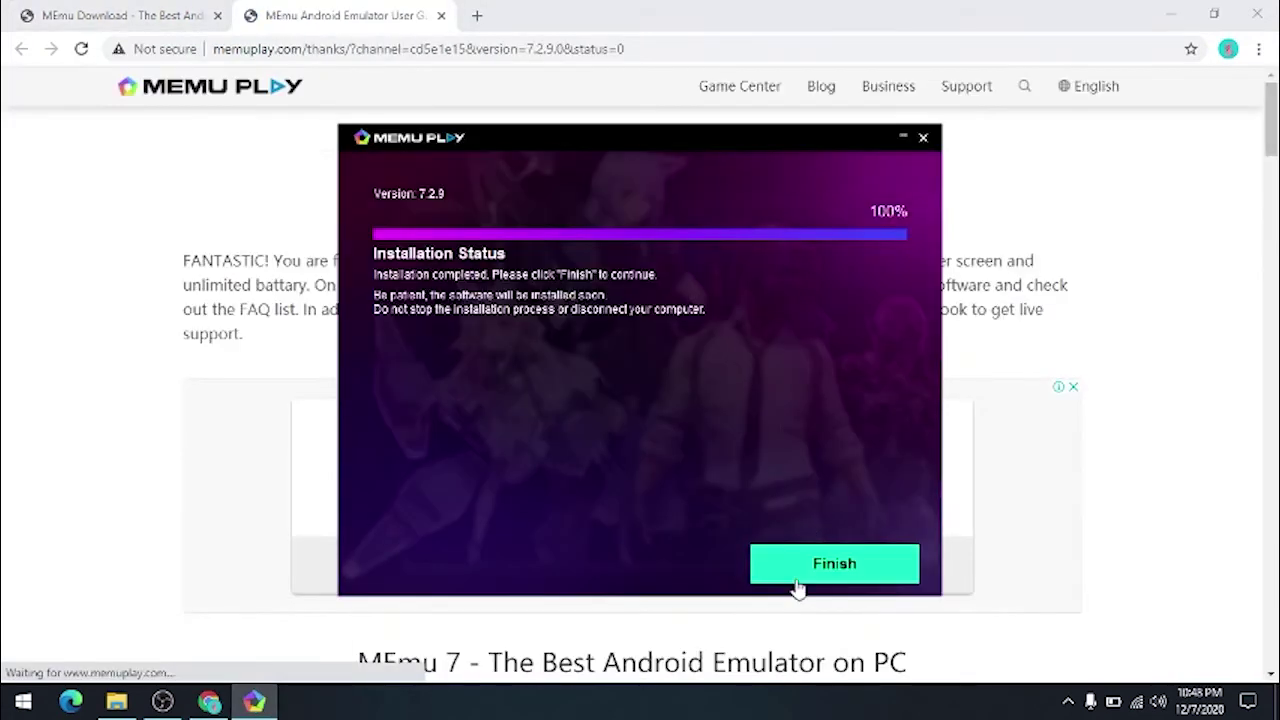
{"action": "left_click", "coordinate": [815, 568]}
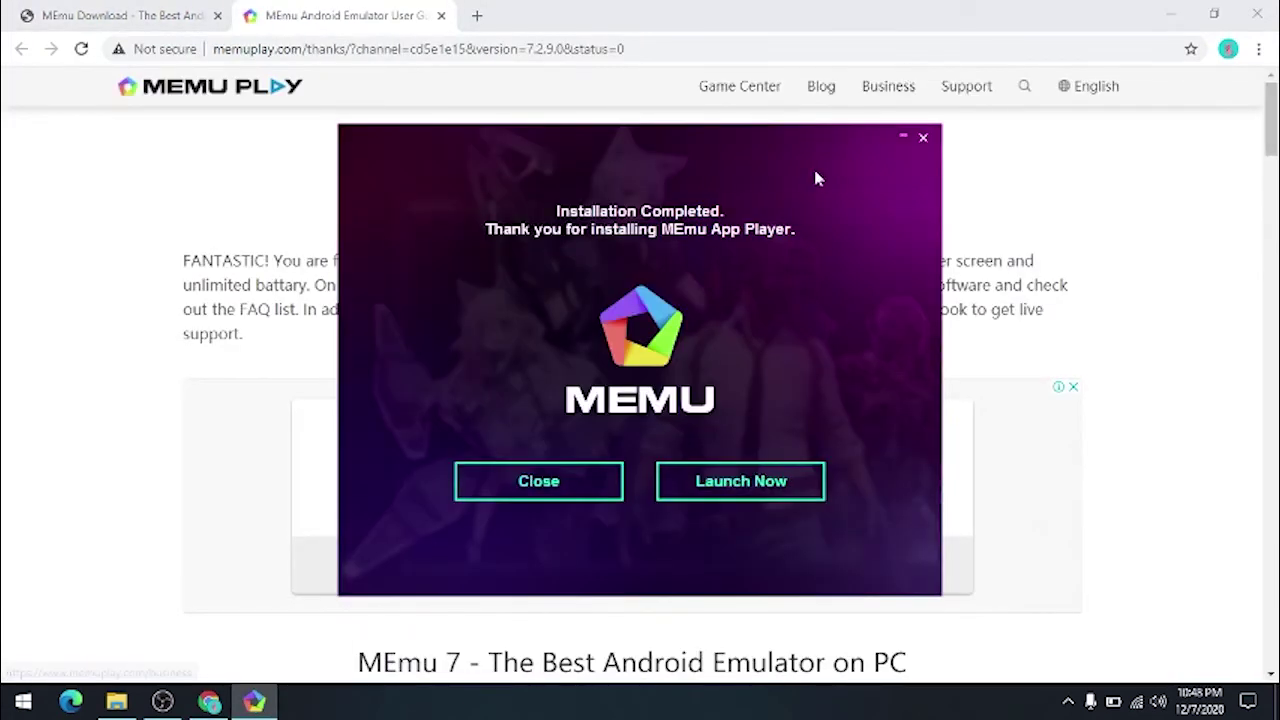
{"action": "left_click", "coordinate": [731, 500]}
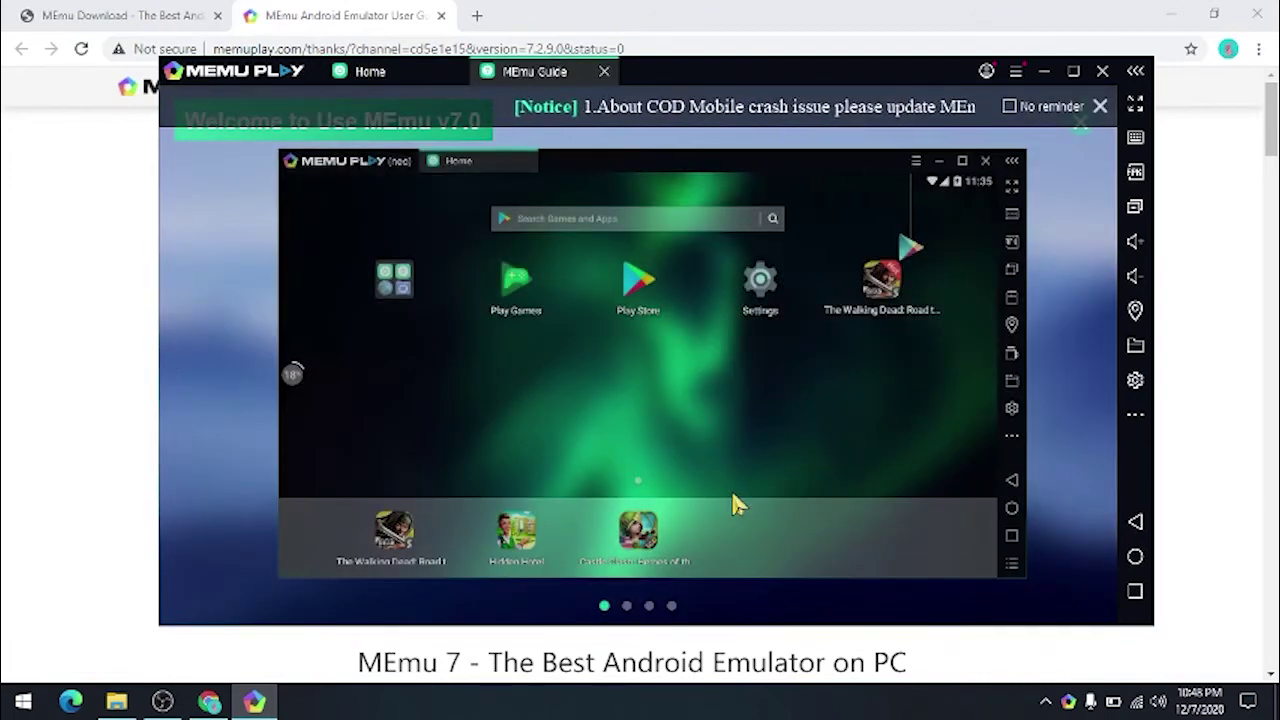
Step: Page through the MEmu Guide slides, ending on the shared folder guide
{"action": "left_click", "coordinate": [626, 606]}
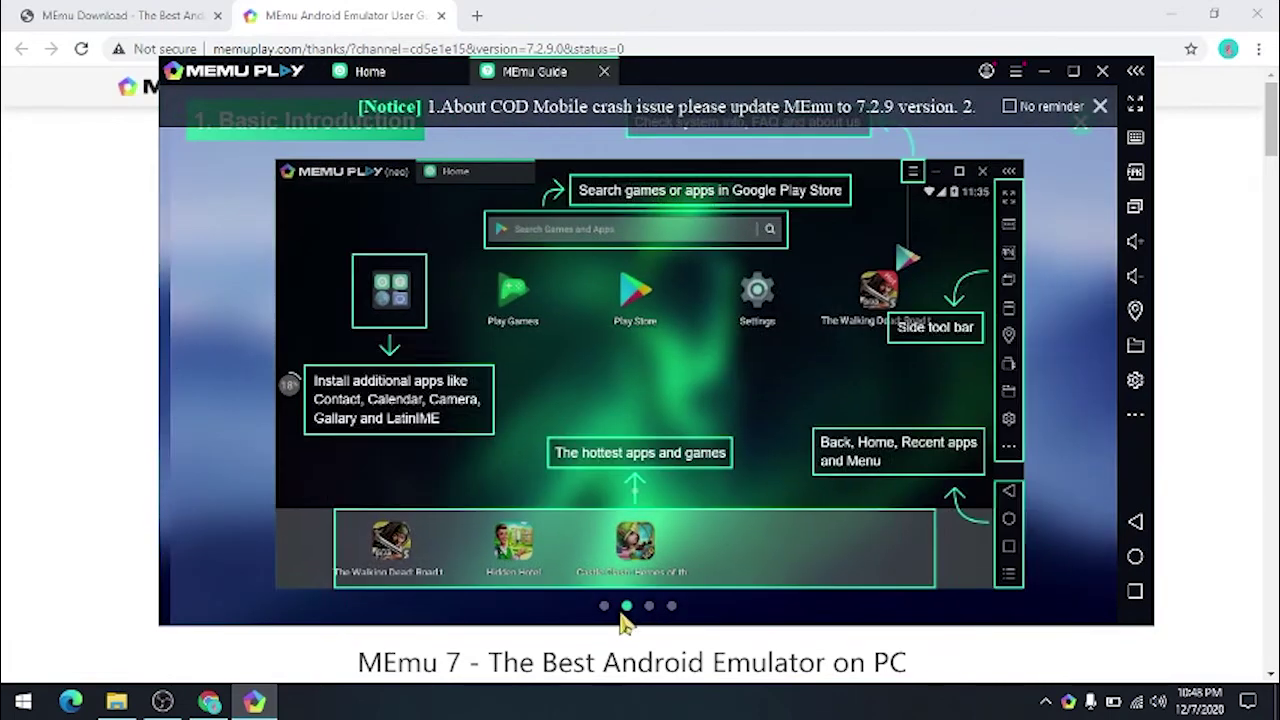
{"action": "left_click", "coordinate": [650, 606]}
{"action": "left_click", "coordinate": [670, 608]}
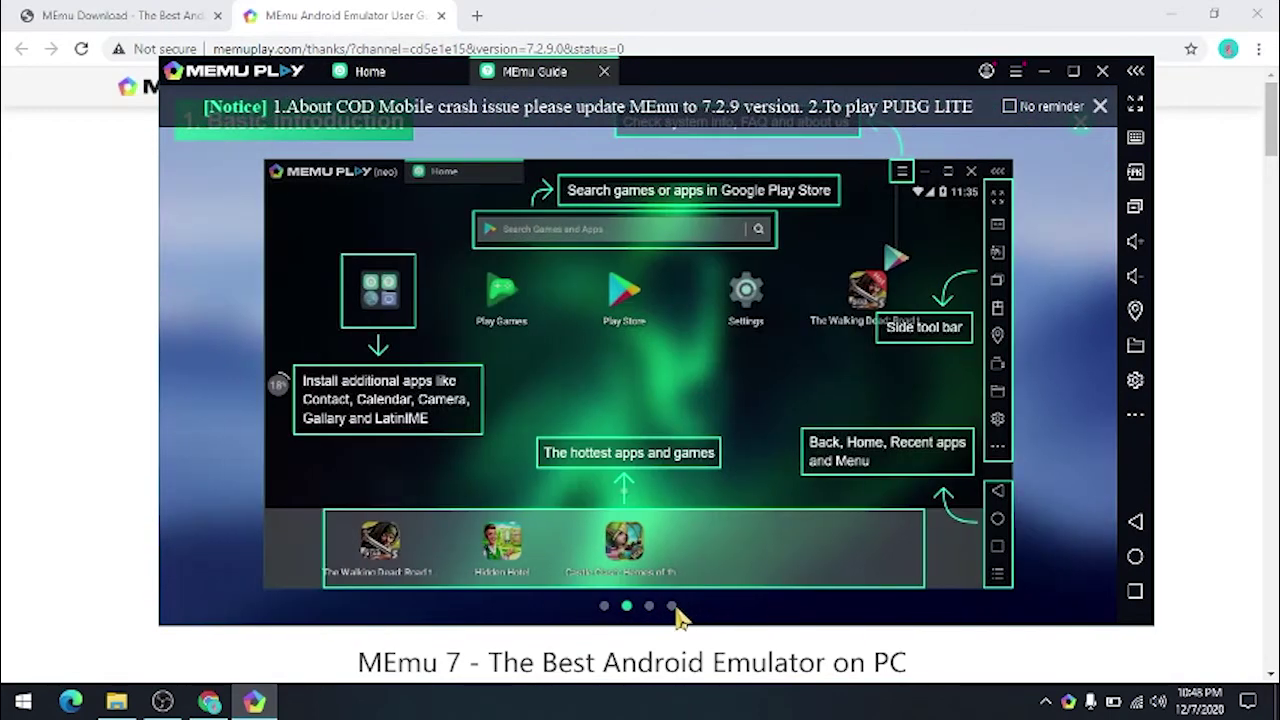
{"action": "left_click", "coordinate": [672, 607]}
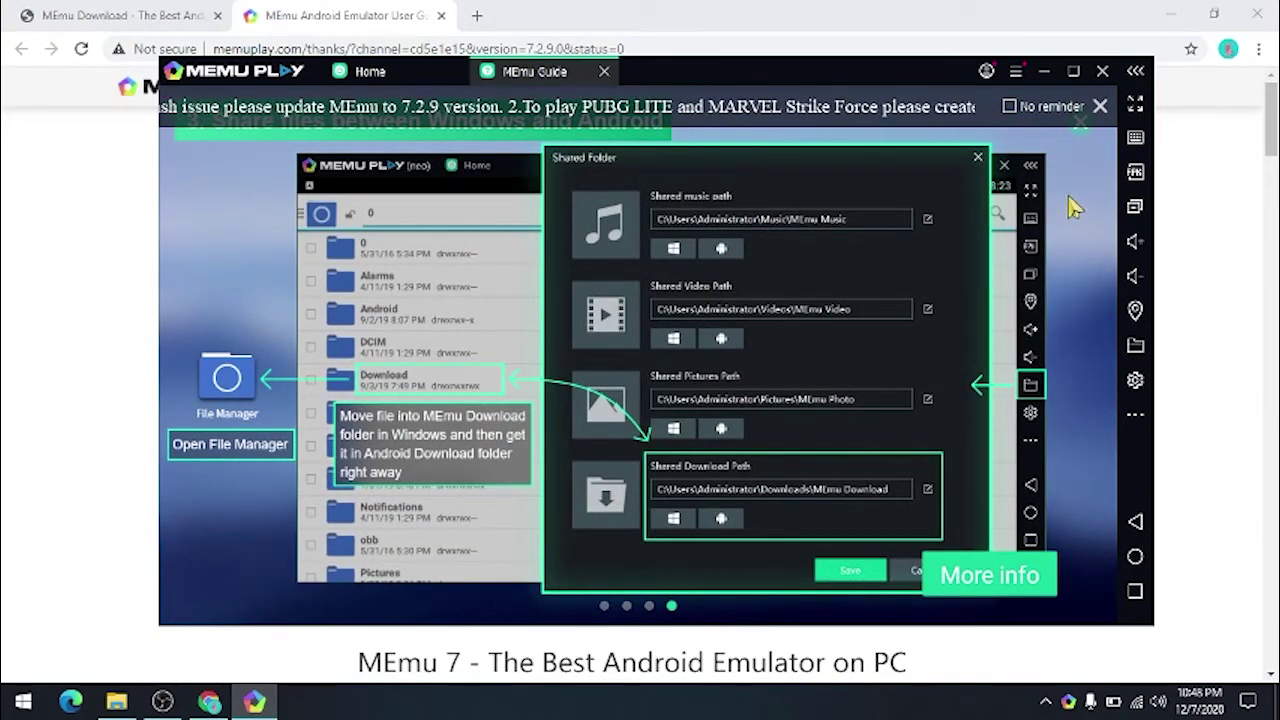
Step: Dismiss the update notice, close the MEmu Guide tab and maximize the emulator window
{"action": "left_click", "coordinate": [1098, 110]}
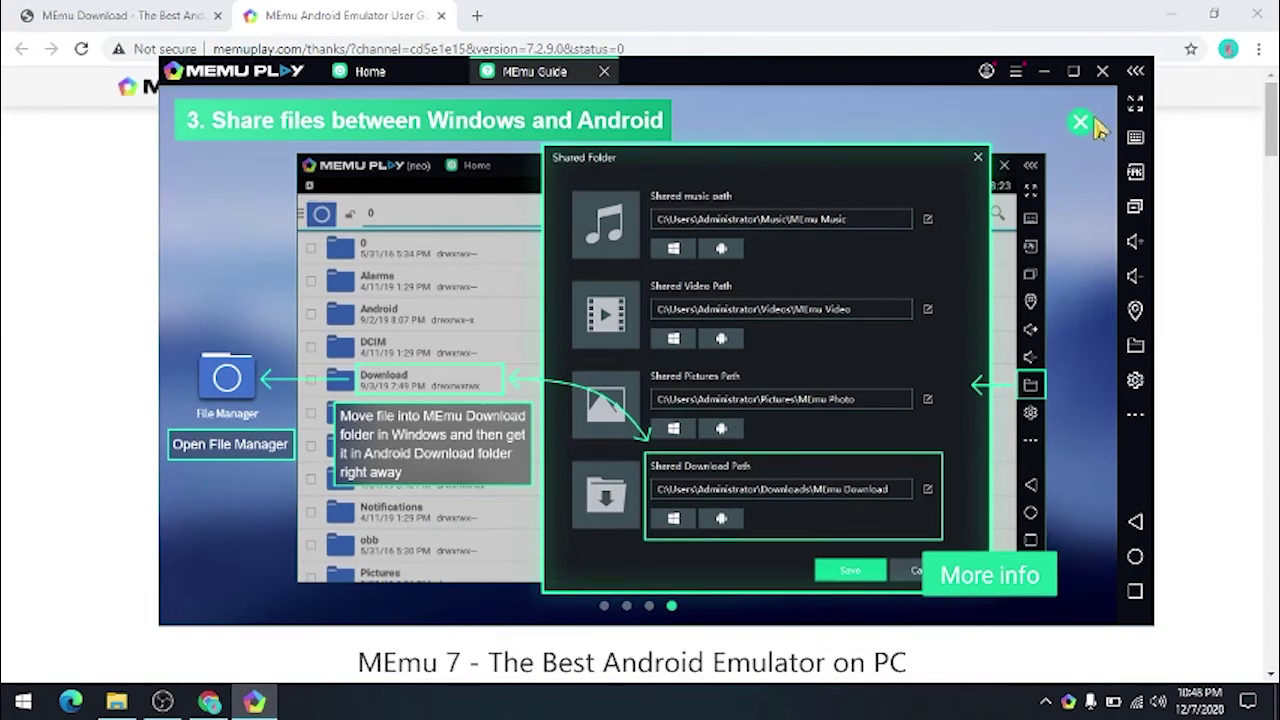
{"action": "left_click", "coordinate": [1081, 123]}
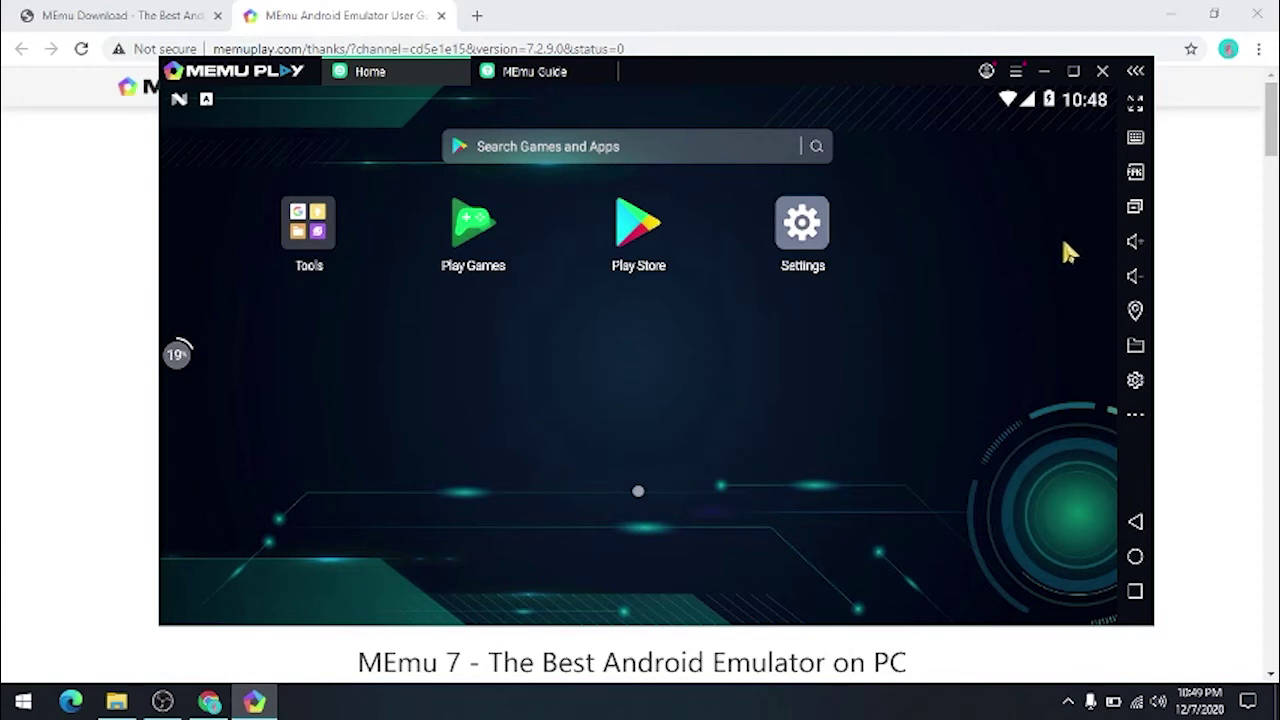
{"action": "left_click", "coordinate": [1073, 71]}
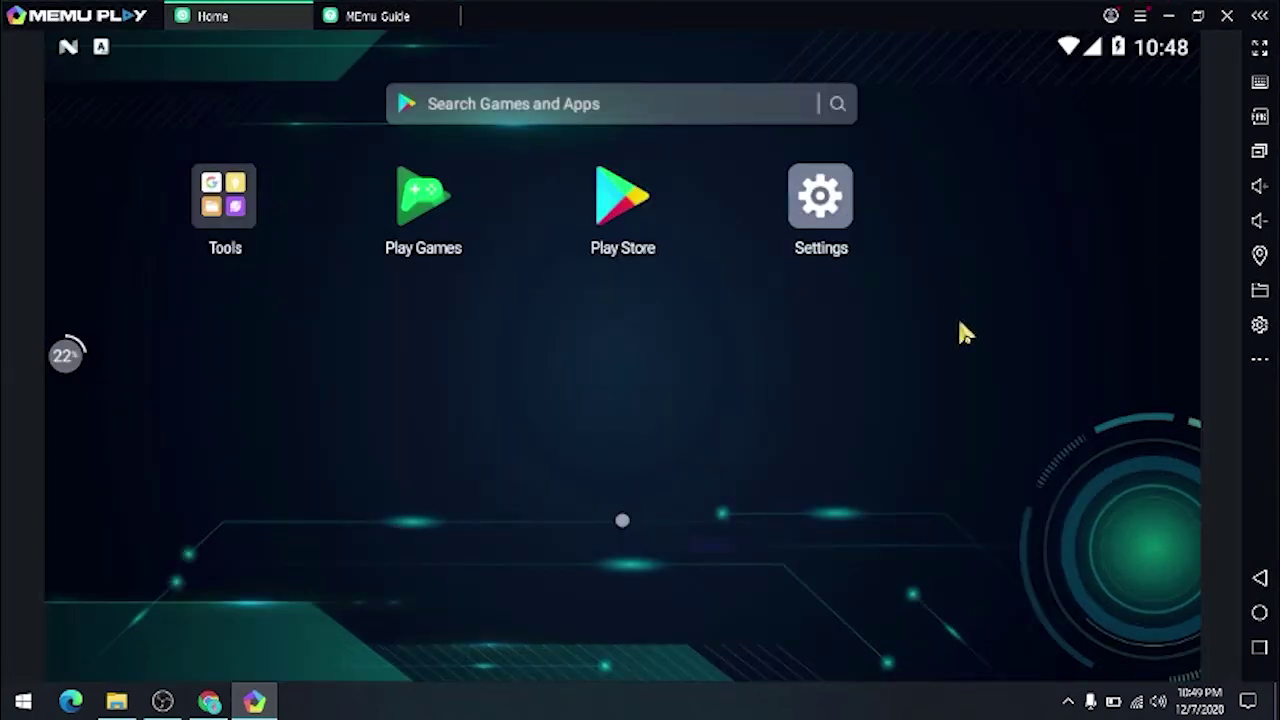
Step: Make the emulator fullscreen, launch Browser from the Tools folder and select its address
{"action": "left_click", "coordinate": [1259, 52]}
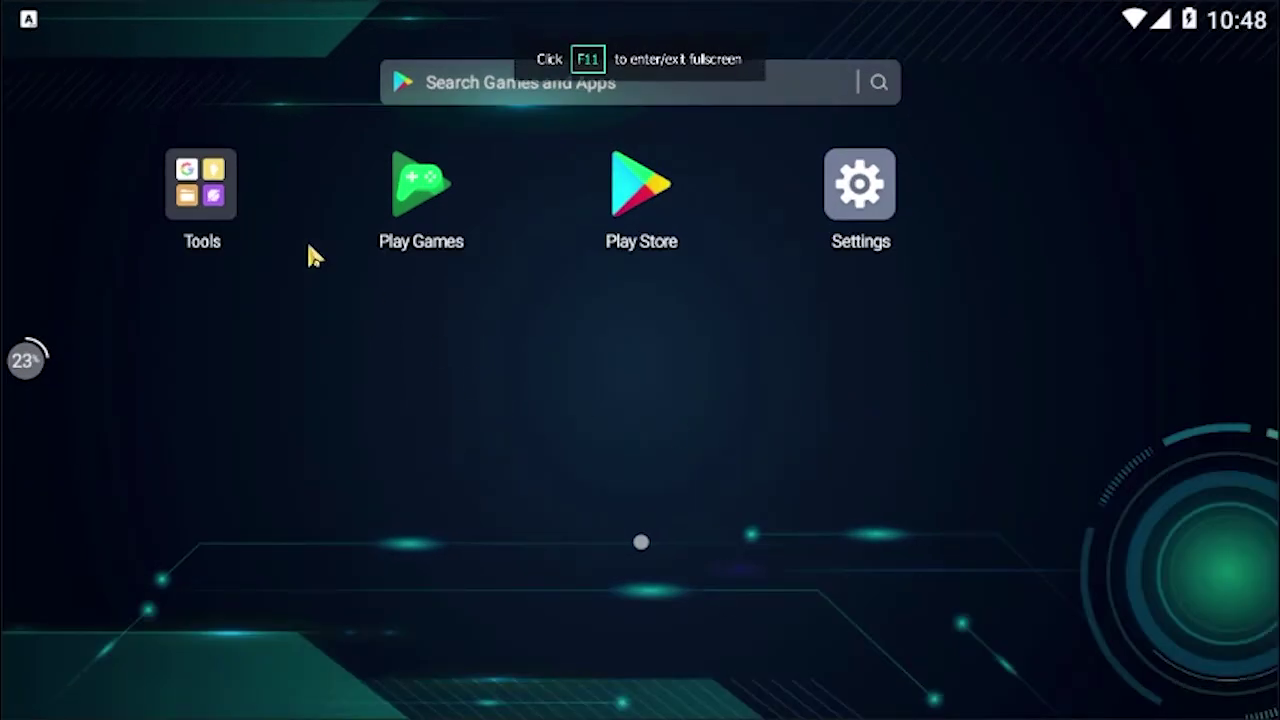
{"action": "left_click", "coordinate": [217, 213]}
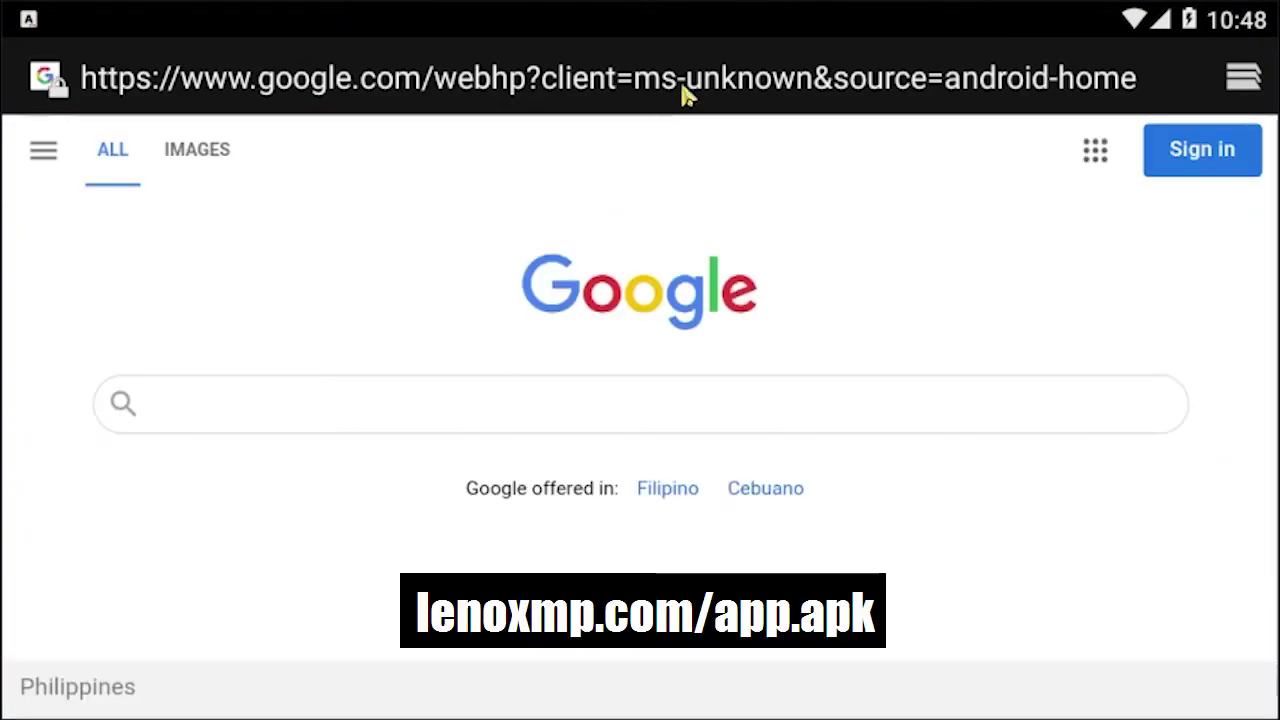
{"action": "left_click", "coordinate": [682, 86]}
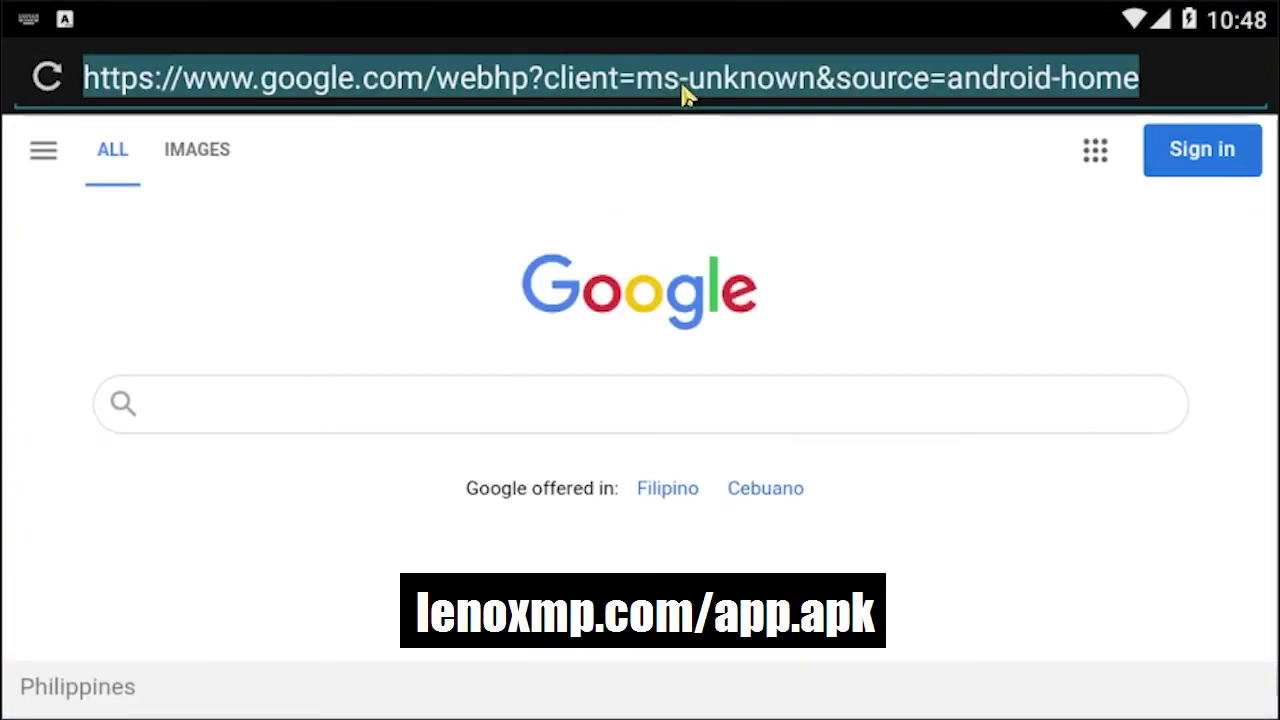
Step: Replace the browser address with lenoxmp.com/app.apk to download the APK, then check notifications
{"action": "key", "text": "BackSpace"}
{"action": "type", "text": "le"}
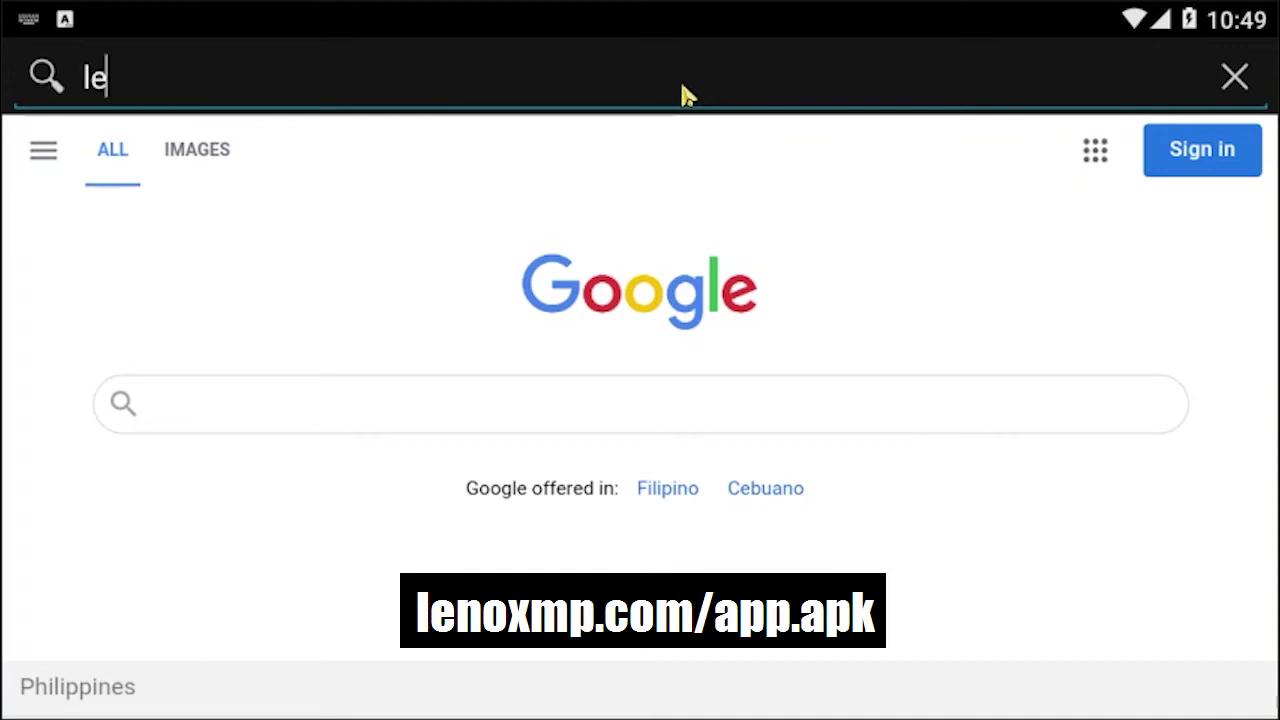
{"action": "type", "text": "noxmp"}
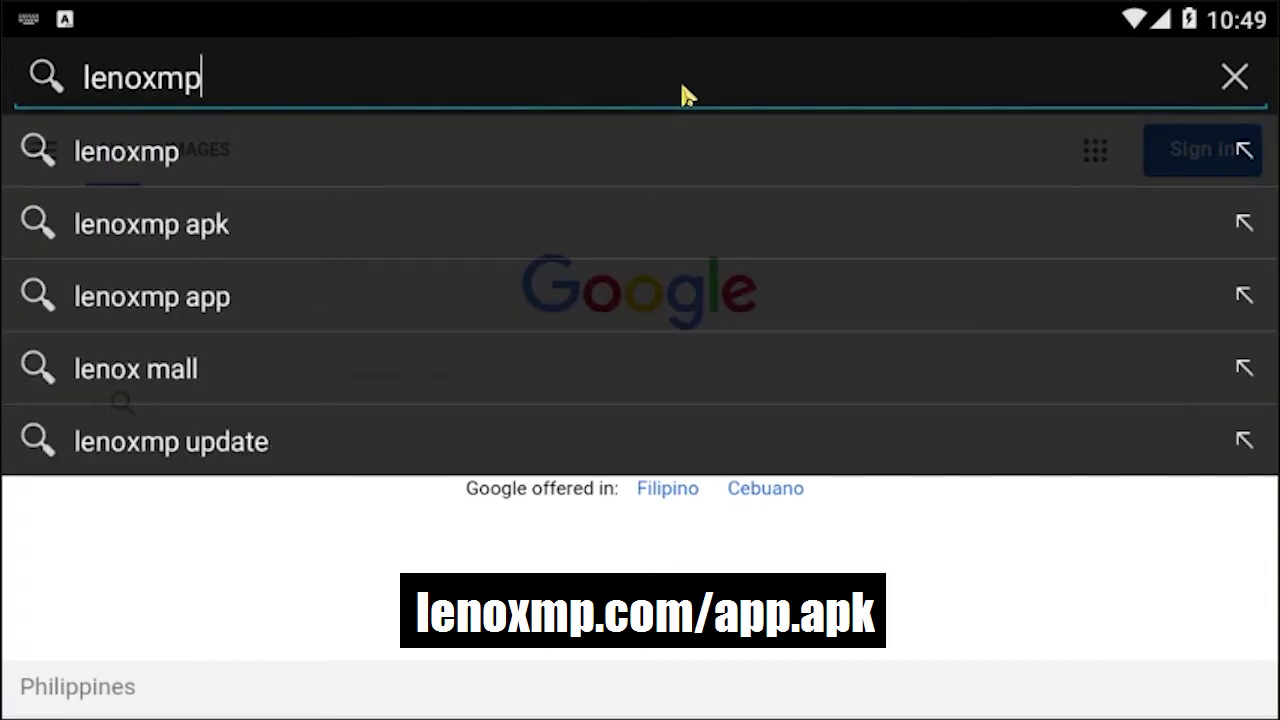
{"action": "type", "text": ".com/"}
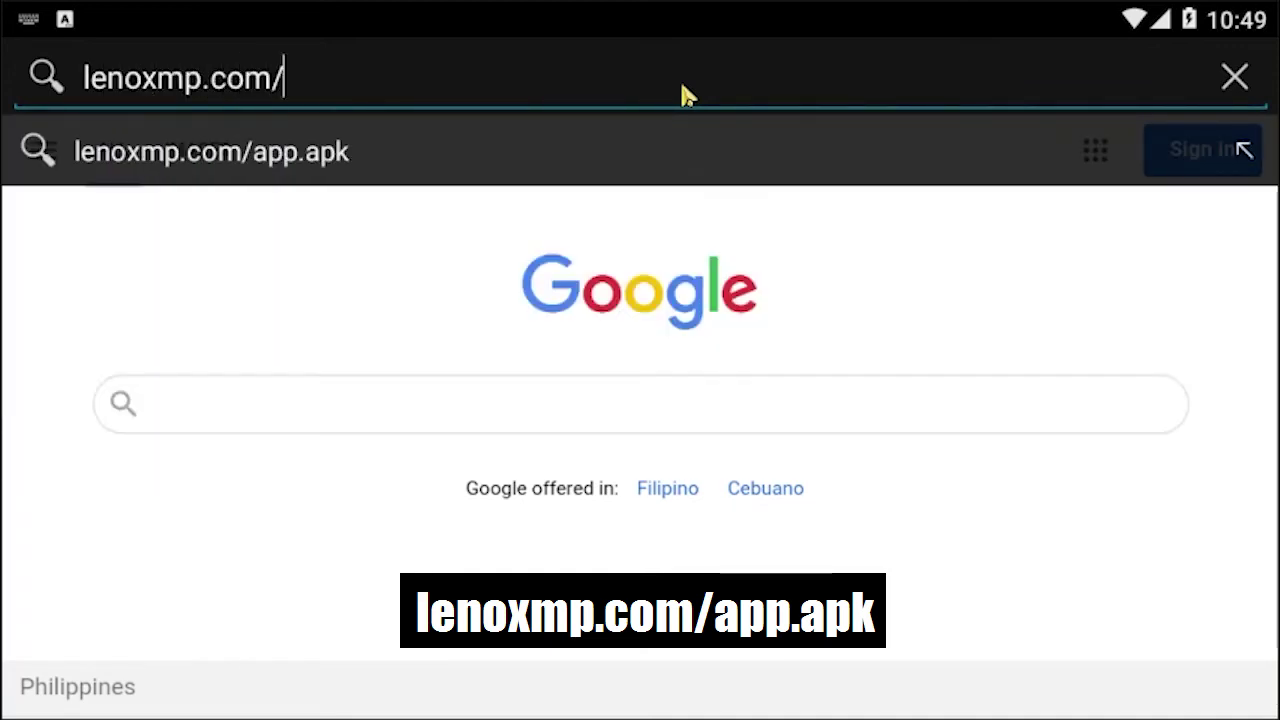
{"action": "type", "text": "app.apk"}
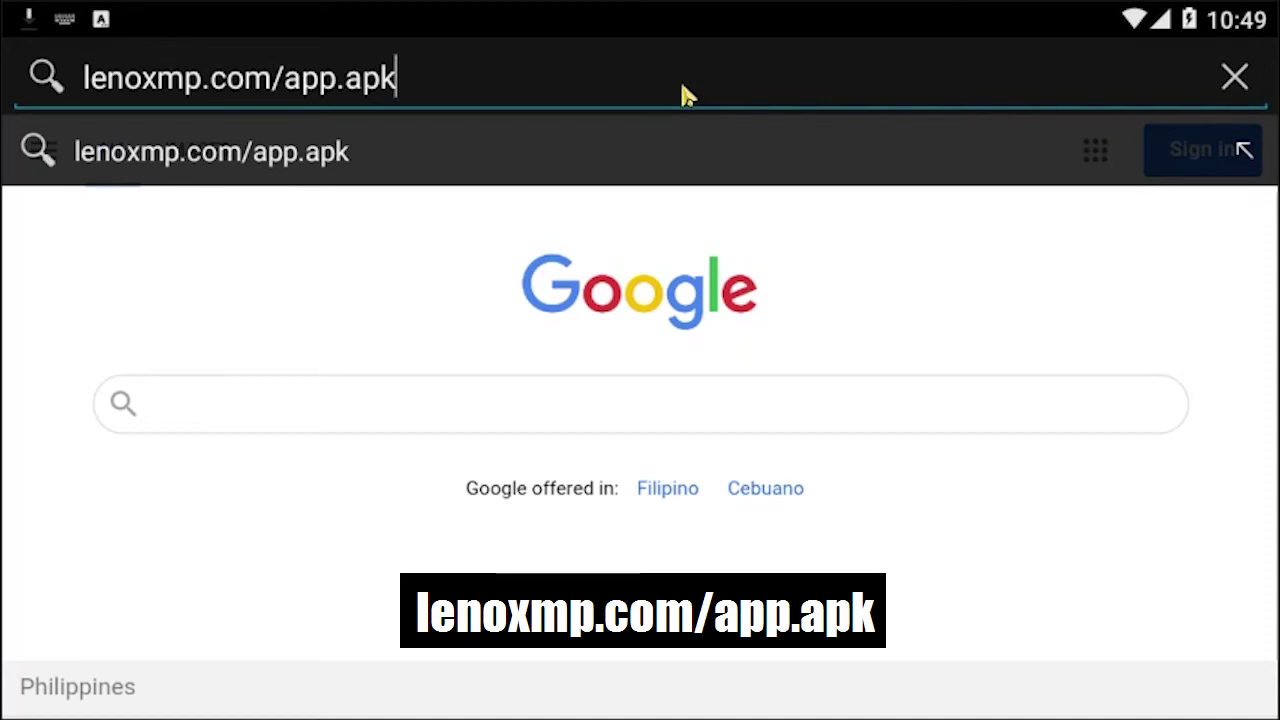
{"action": "key", "text": "Return"}
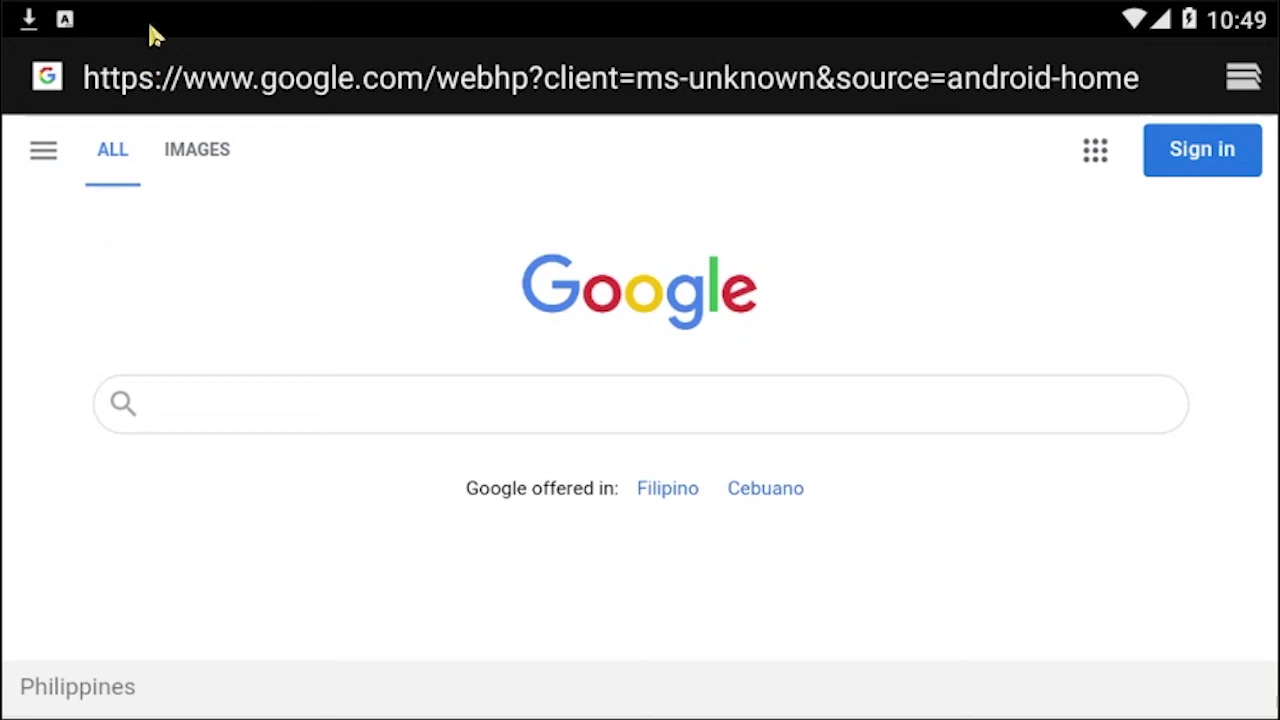
{"action": "mouse_move", "coordinate": [149, 29]}
{"action": "left_mouse_down"}
{"action": "mouse_move", "coordinate": [157, 249]}
{"action": "mouse_move", "coordinate": [213, 478]}
{"action": "left_mouse_up"}
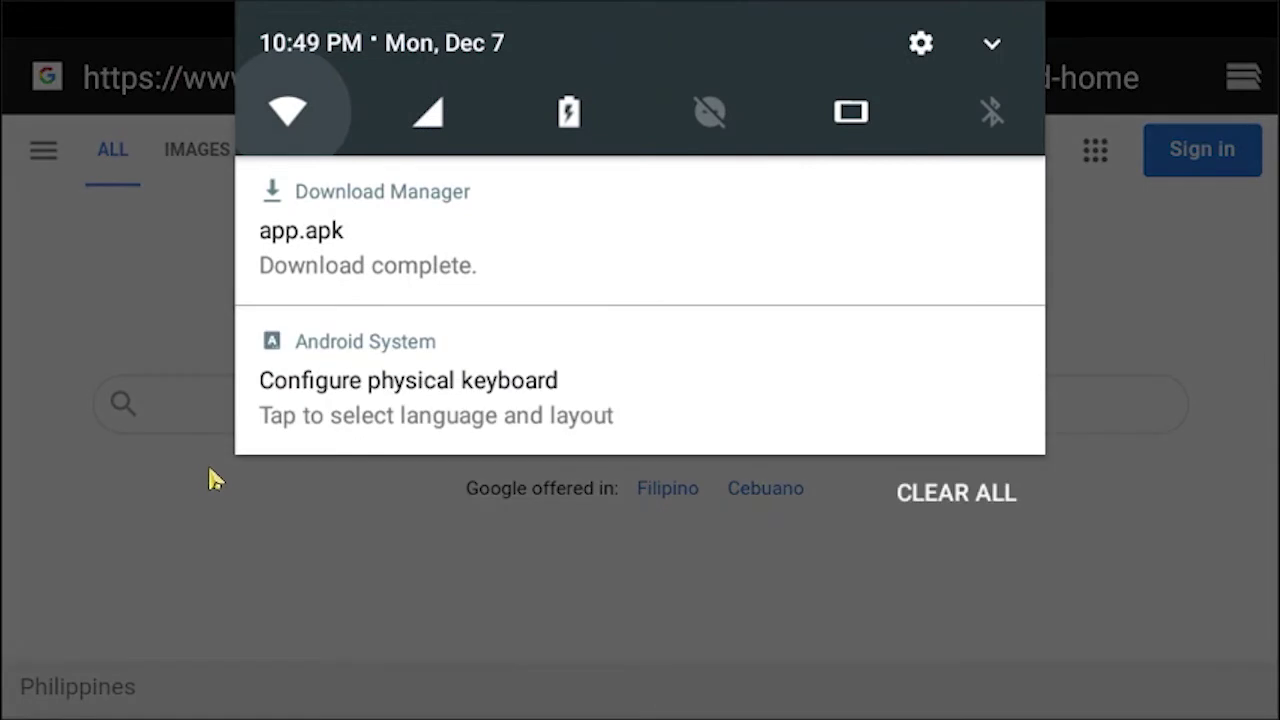
Step: Reopen the notification shade and open the completed app.apk download
{"action": "left_click", "coordinate": [175, 322]}
{"action": "left_click_drag", "start_coordinate": [320, 32], "coordinate": [371, 580]}
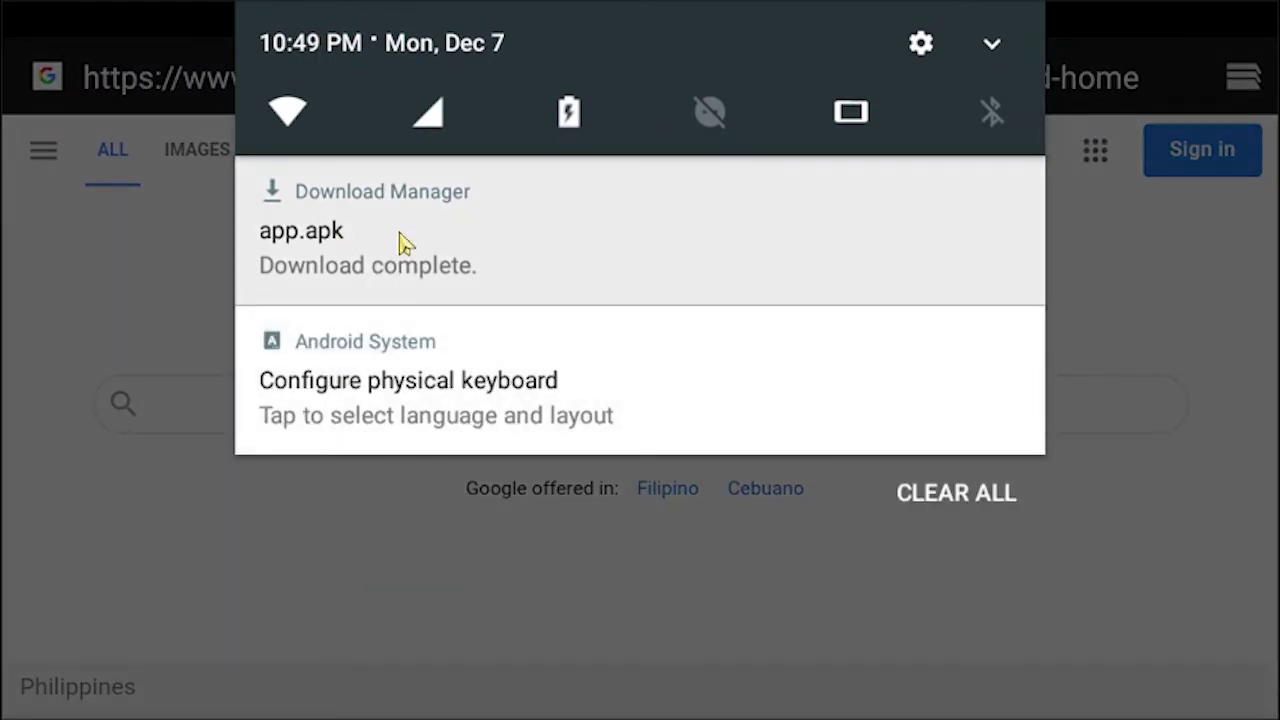
{"action": "left_click", "coordinate": [400, 243]}
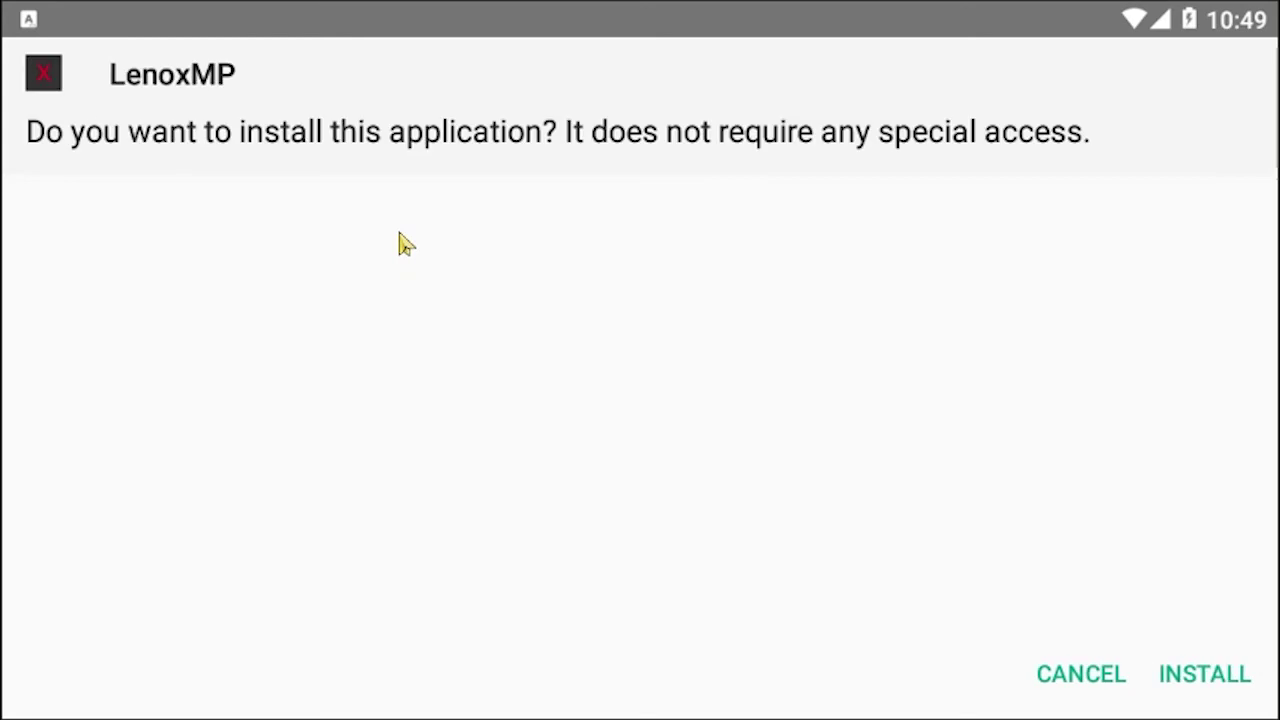
Step: Install LenoxMP and open it once 'App installed.' appears
{"action": "left_click", "coordinate": [1172, 695]}
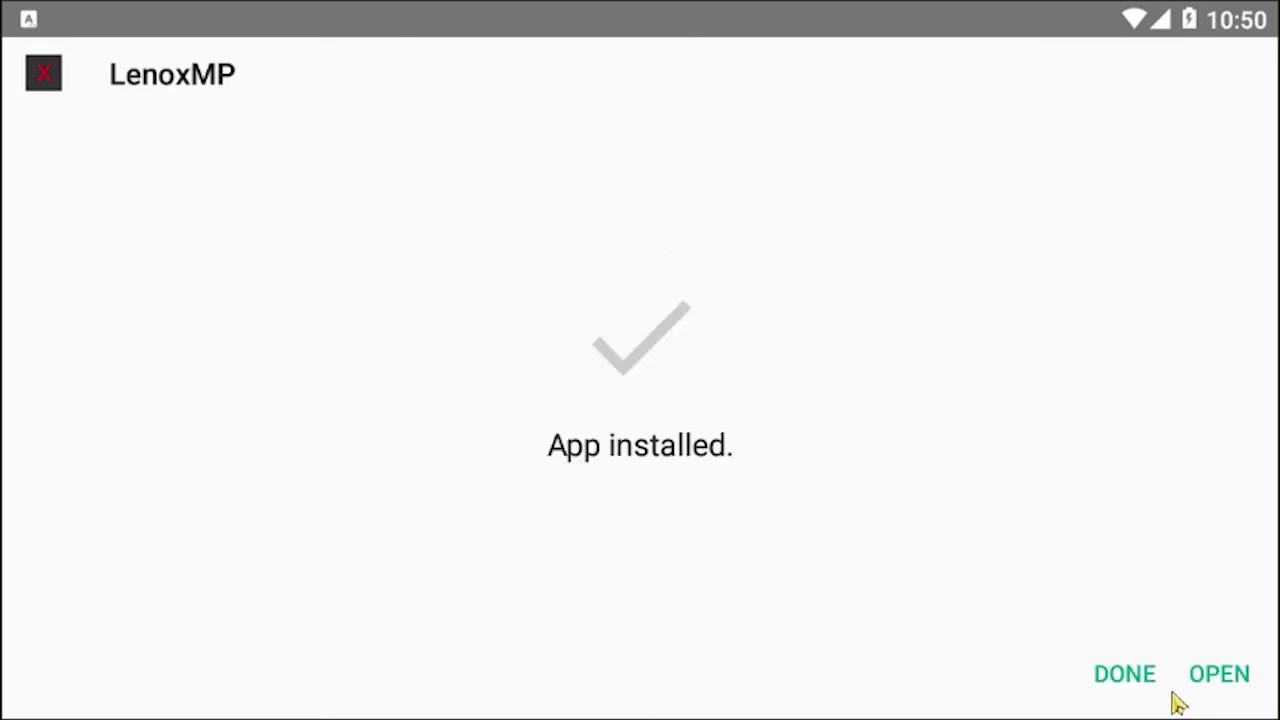
{"action": "left_click", "coordinate": [1214, 677]}
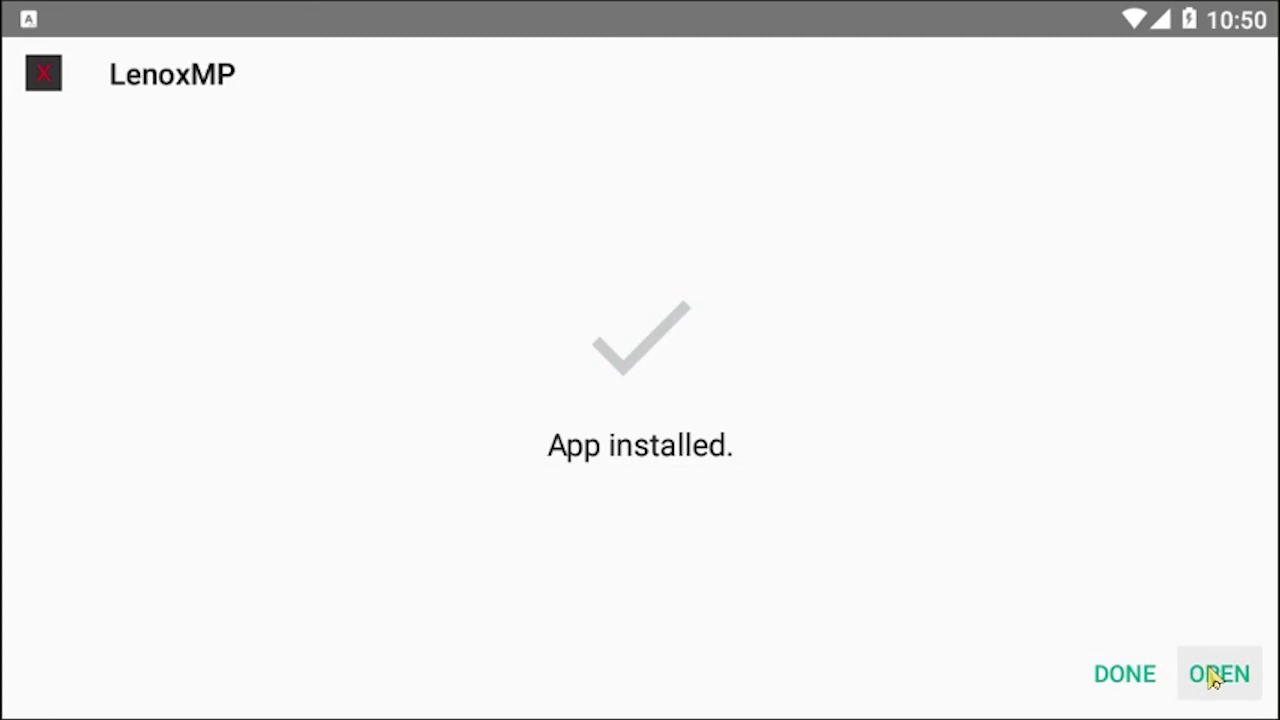